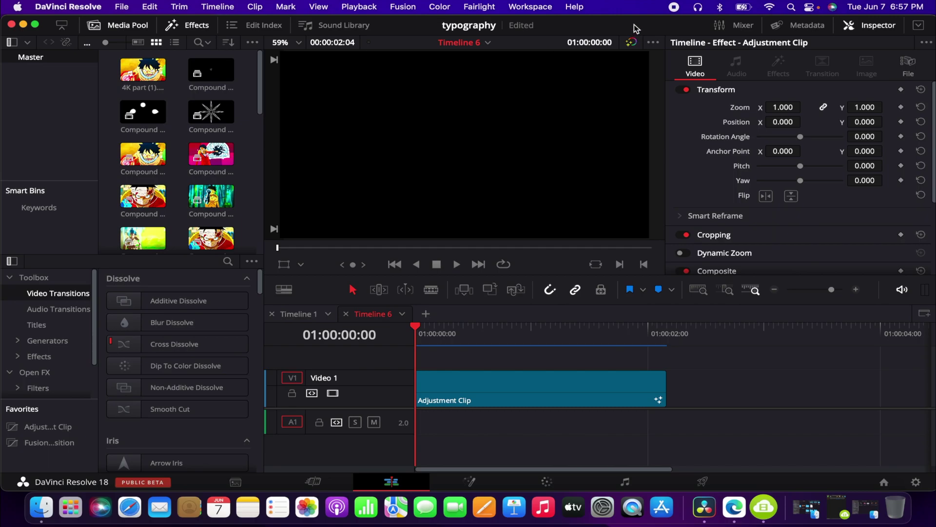
Move the viewer off the timeline frame, then quit Resolve with Cmd+Q, saving the typography project
{"action": "key", "text": "q"}
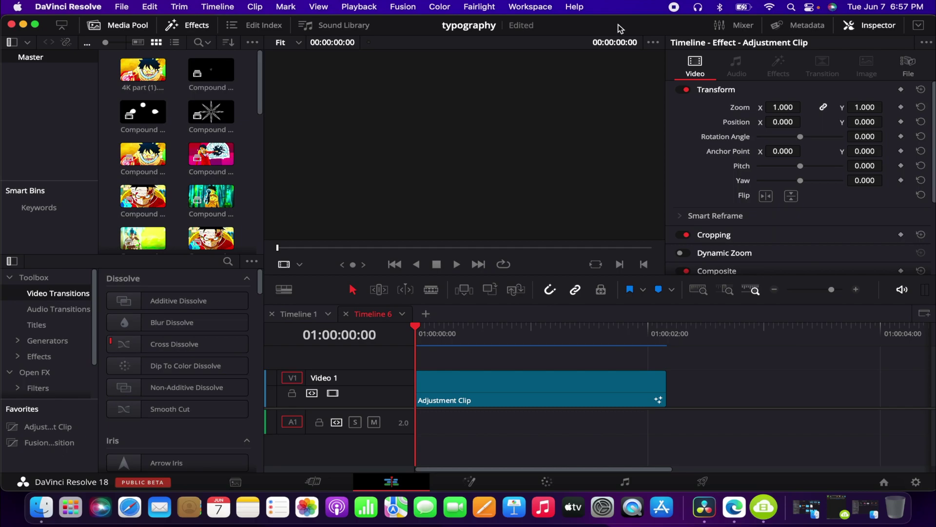
{"action": "key", "text": "super+q"}
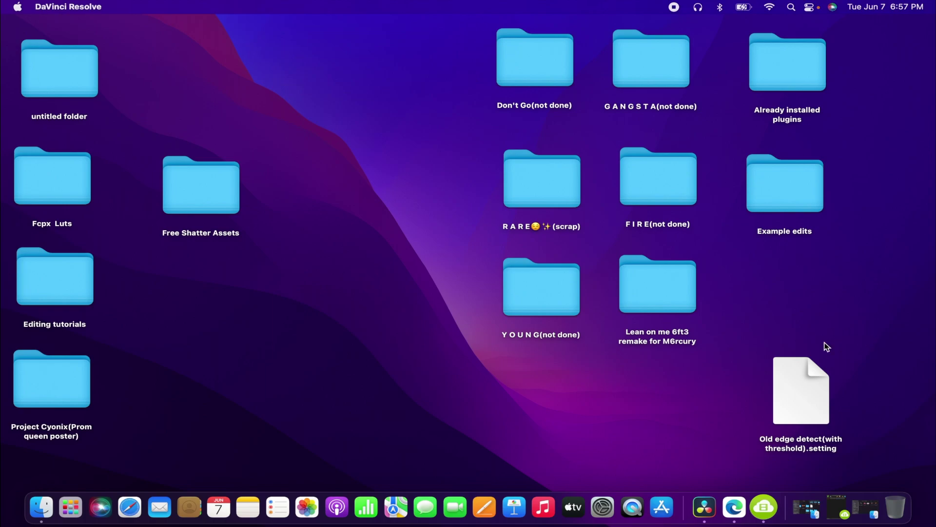
{"action": "left_click", "coordinate": [776, 393]}
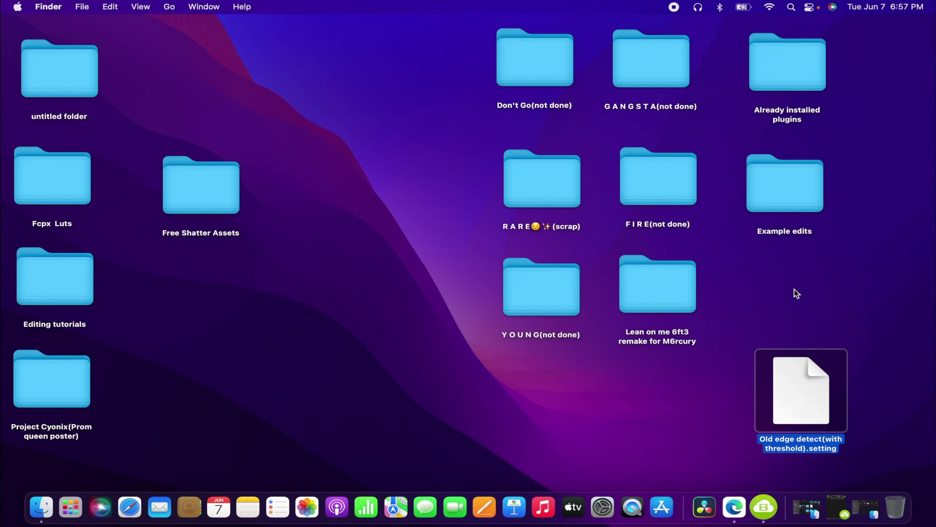
Enable Hard disks in Finder Preferences so the Macintosh HD icon appears on the desktop
{"action": "left_click", "coordinate": [509, 424]}
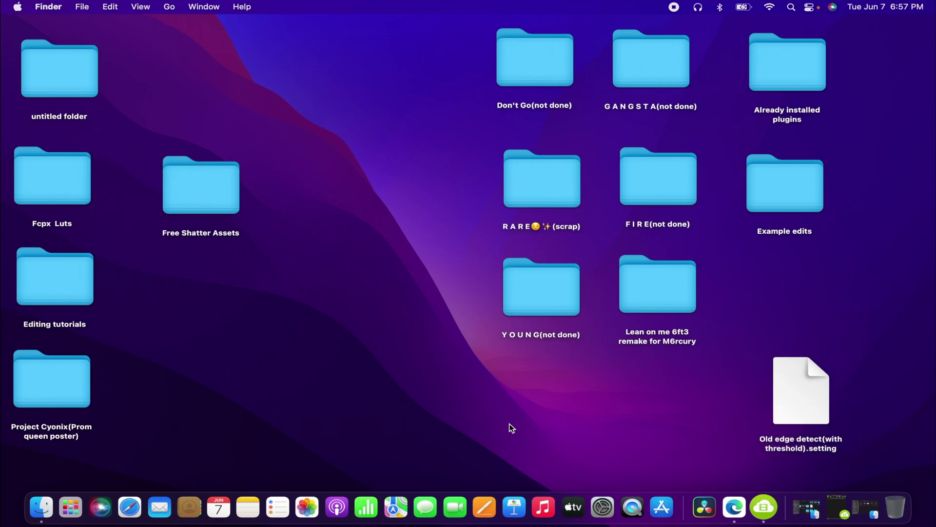
{"action": "left_click", "coordinate": [50, 7]}
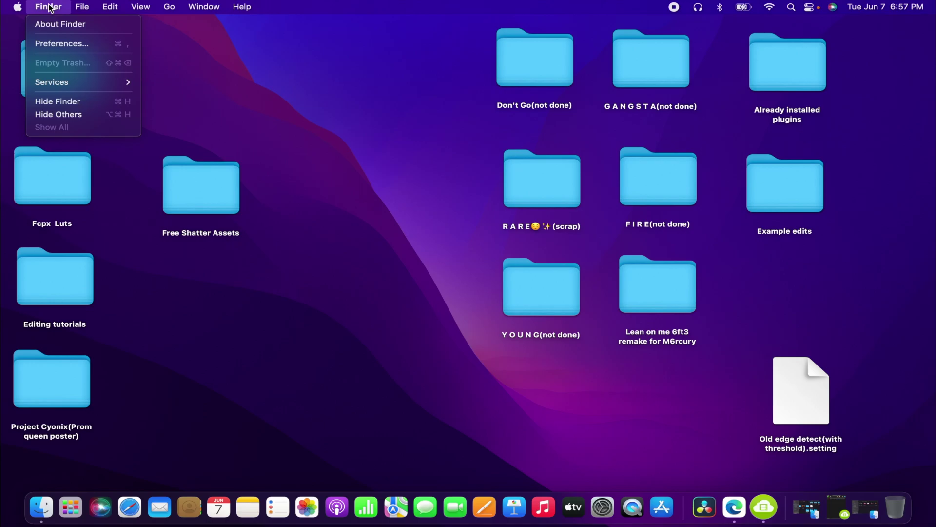
{"action": "left_click", "coordinate": [64, 43]}
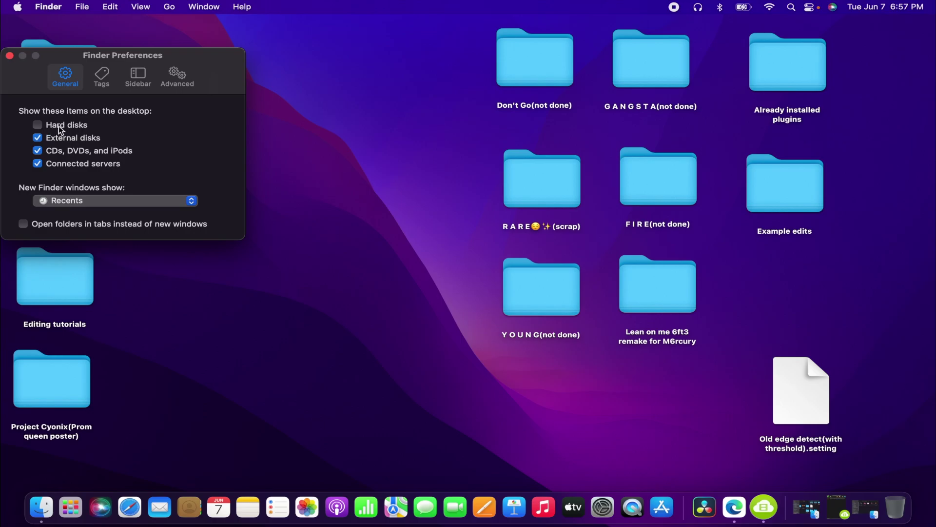
{"action": "left_click", "coordinate": [86, 126]}
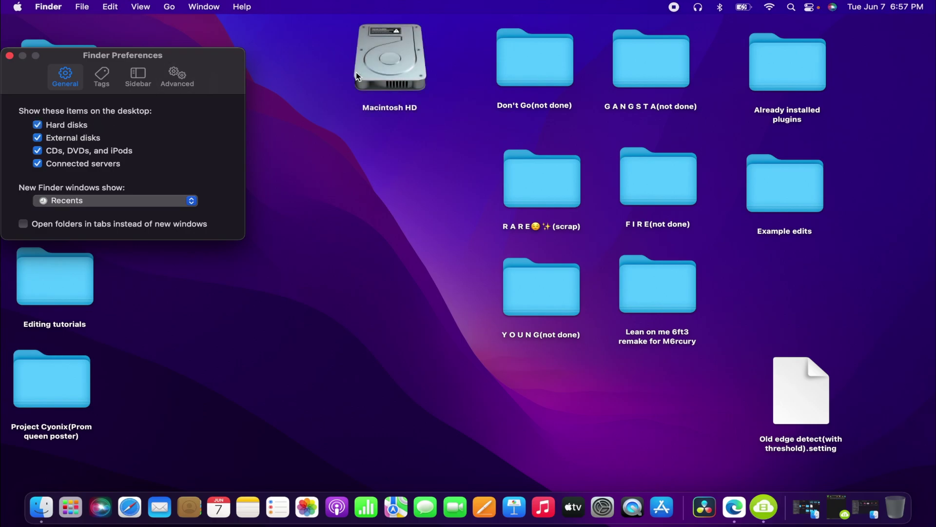
Browse Macintosh HD > Library > Application Support > Blackmagic Design > DaVinci Resolve > Fusion > Templates > Fusion
{"action": "double_click", "coordinate": [398, 57]}
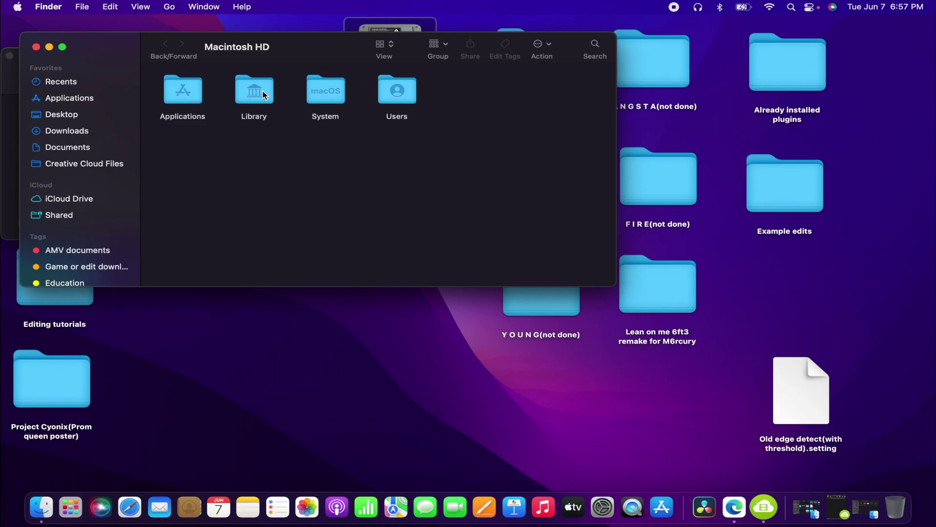
{"action": "double_click", "coordinate": [263, 91]}
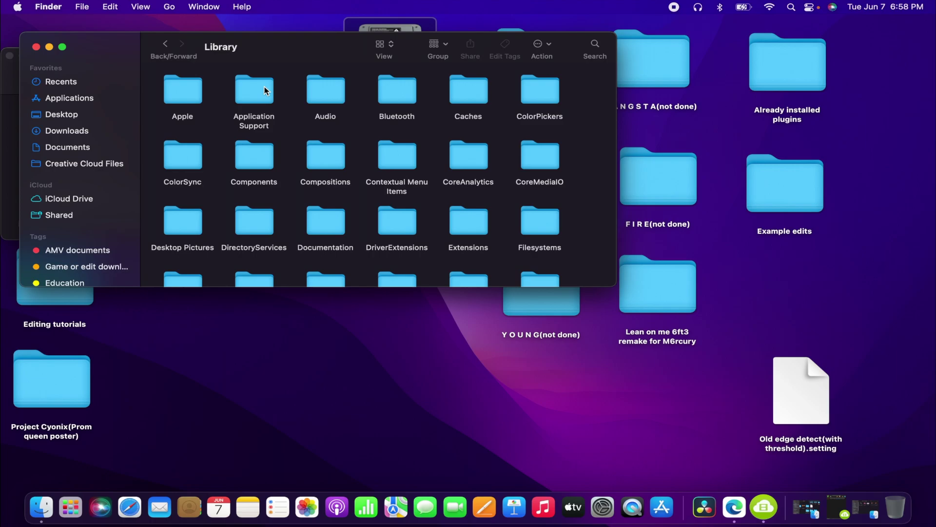
{"action": "double_click", "coordinate": [263, 87]}
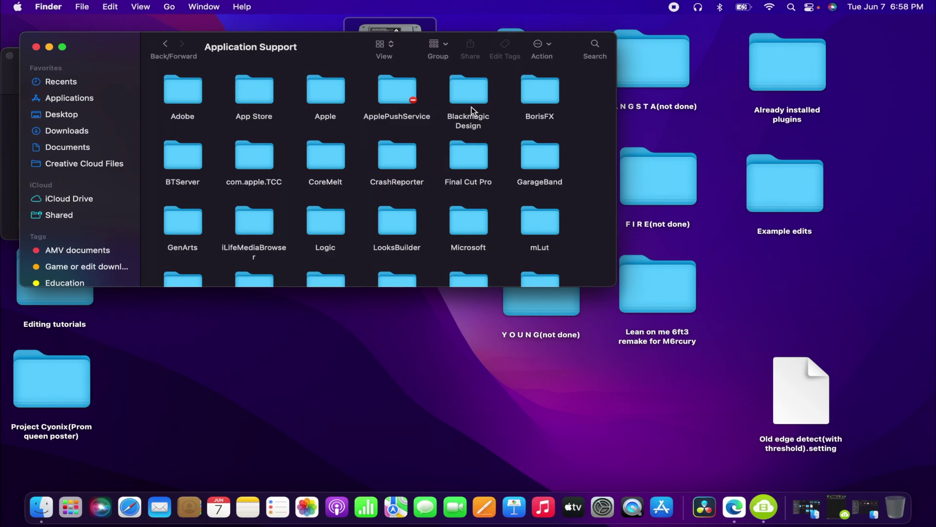
{"action": "left_click", "coordinate": [469, 84]}
{"action": "double_click", "coordinate": [469, 84]}
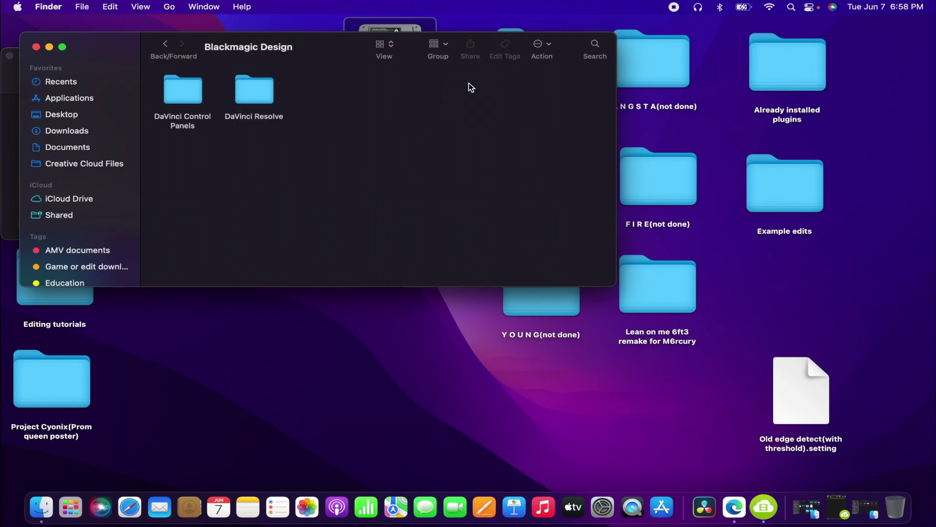
{"action": "double_click", "coordinate": [253, 96]}
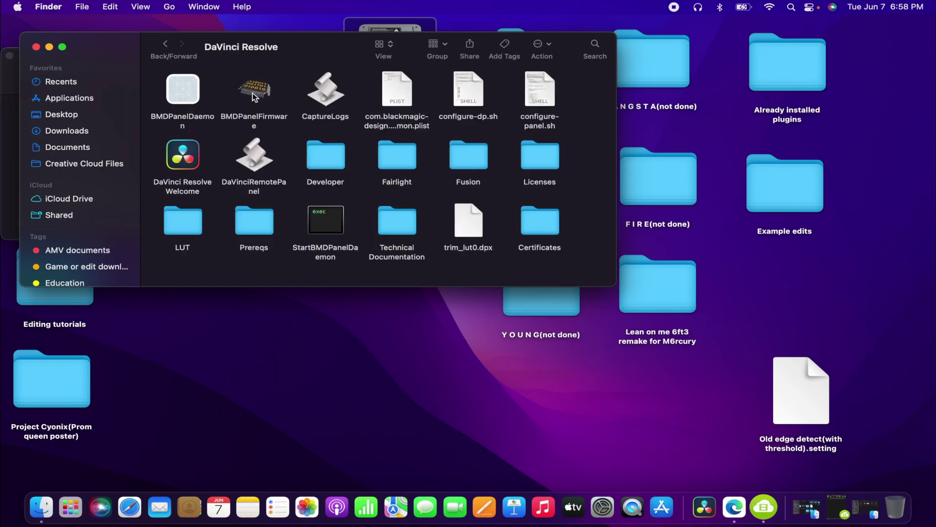
{"action": "double_click", "coordinate": [476, 157]}
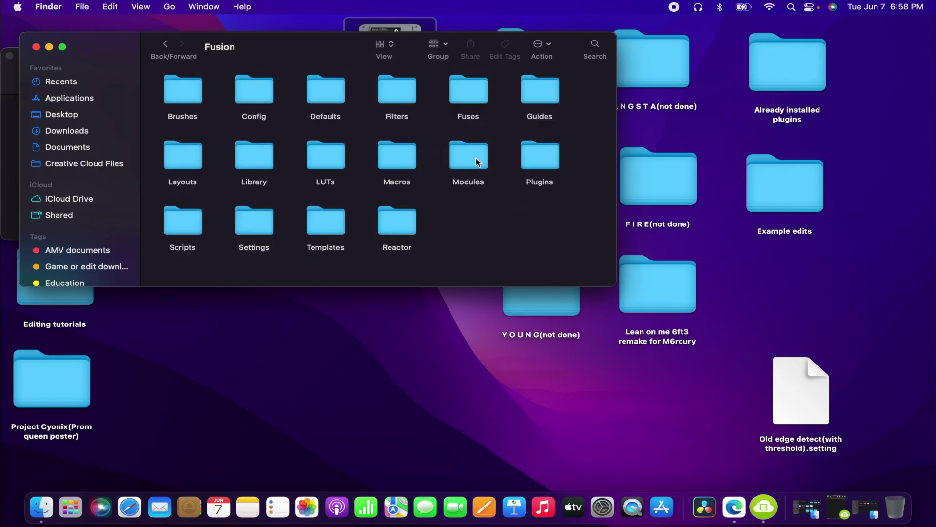
{"action": "double_click", "coordinate": [327, 230]}
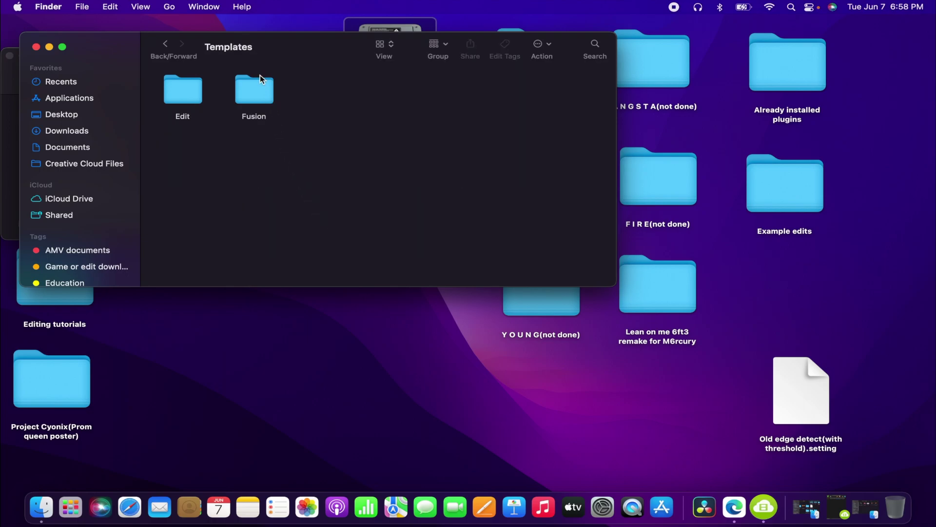
{"action": "double_click", "coordinate": [264, 92]}
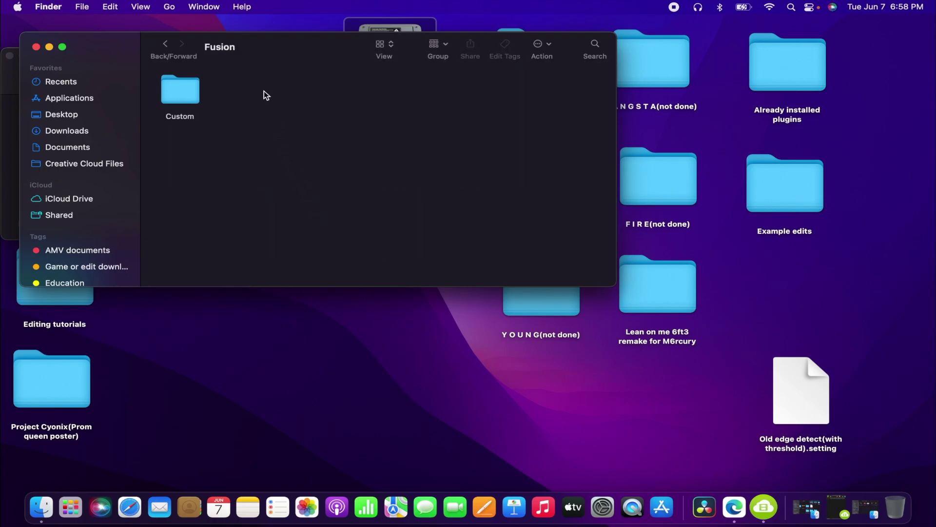
Open the Custom folder and move the Old edge detect .setting file from the desktop into Loose Leaf Tools
{"action": "double_click", "coordinate": [183, 89]}
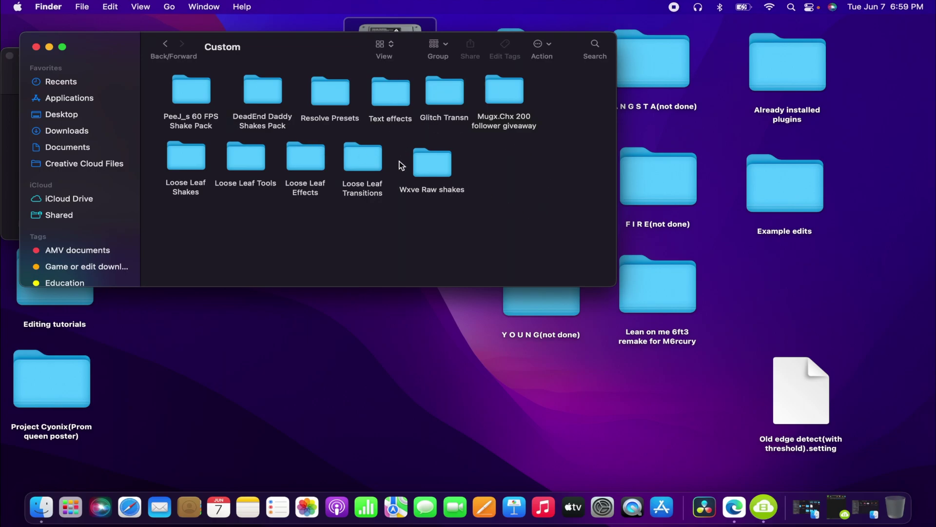
{"action": "left_click", "coordinate": [197, 123]}
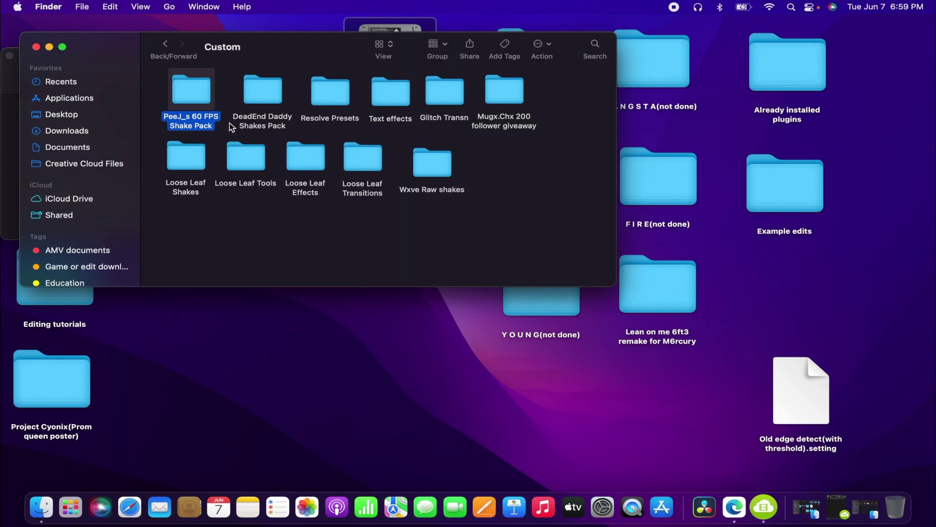
{"action": "left_click", "coordinate": [226, 92]}
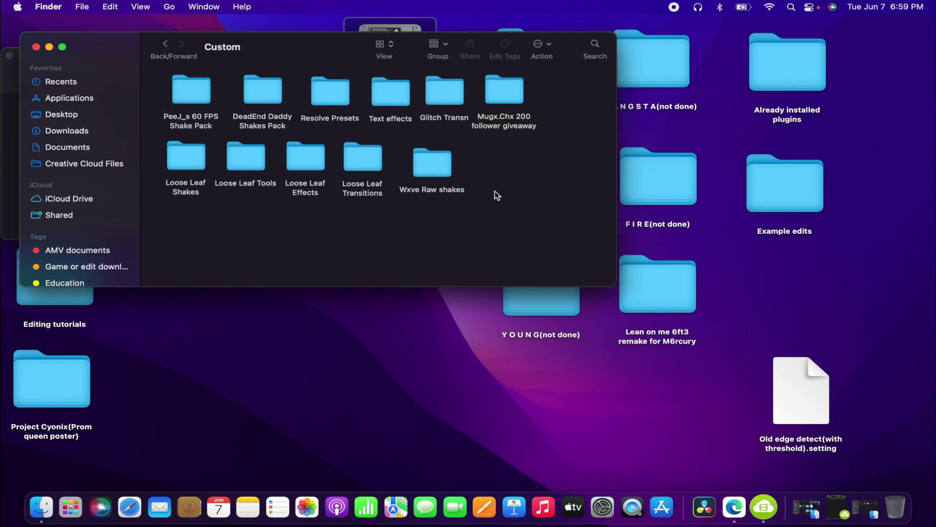
{"action": "left_click_drag", "start_coordinate": [826, 384], "coordinate": [367, 381]}
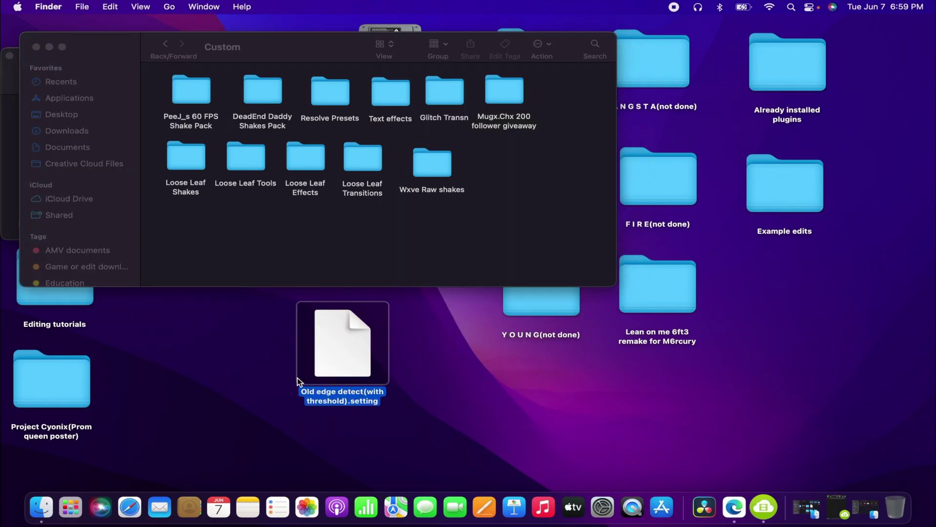
{"action": "left_click_drag", "start_coordinate": [348, 335], "coordinate": [247, 149]}
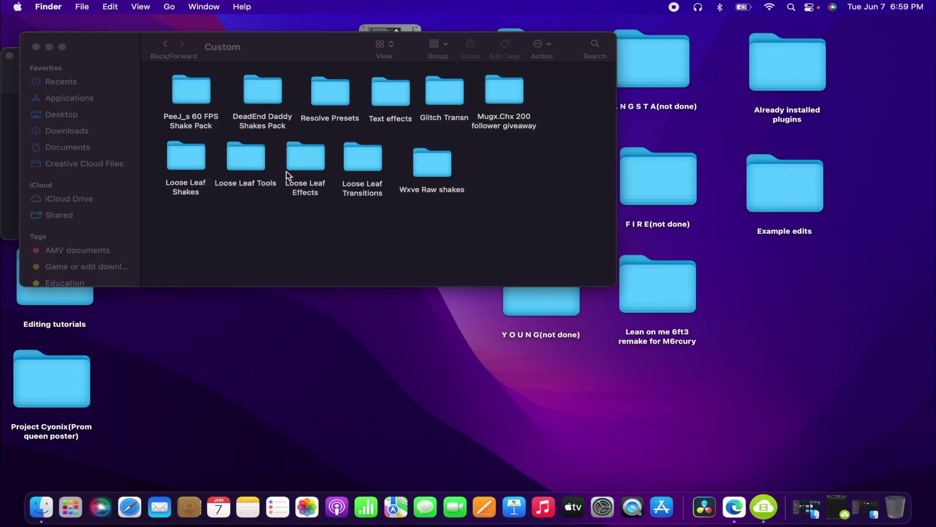
Close the Custom folder window and Finder Preferences
{"action": "left_click", "coordinate": [253, 250]}
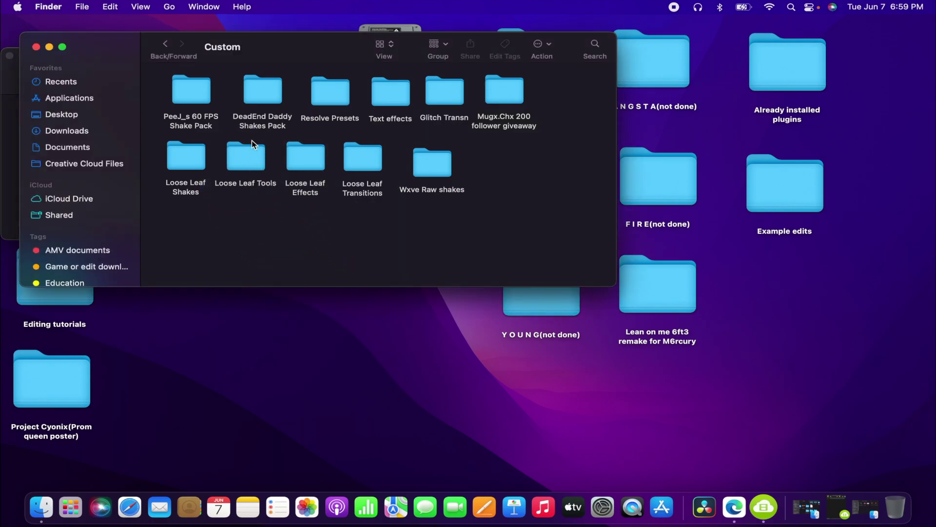
{"action": "left_click", "coordinate": [37, 46]}
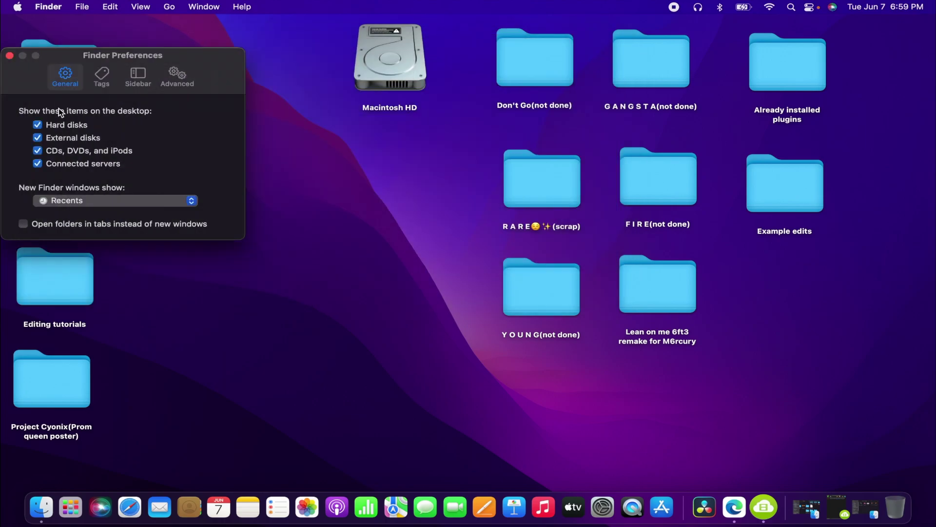
{"action": "left_click", "coordinate": [9, 56]}
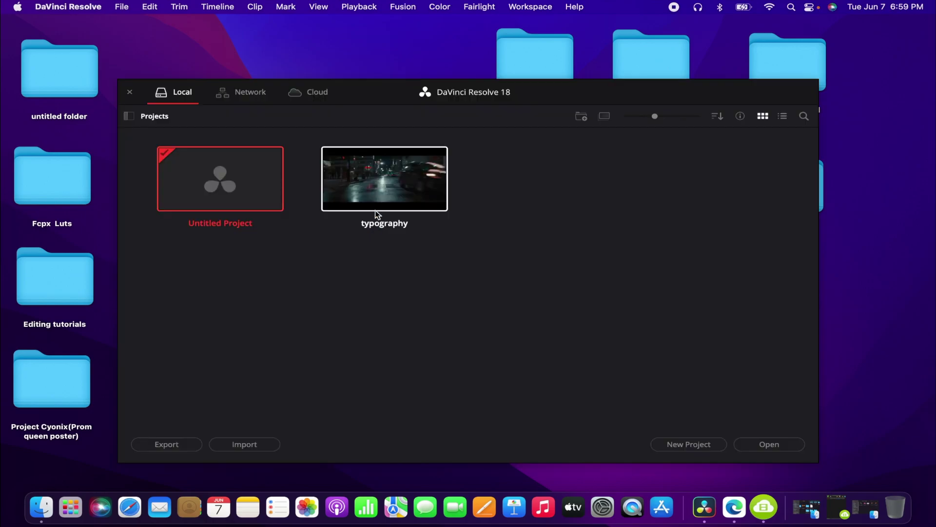
Open the typography project and load its Adjustment Clip in the Fusion page
{"action": "double_click", "coordinate": [378, 195]}
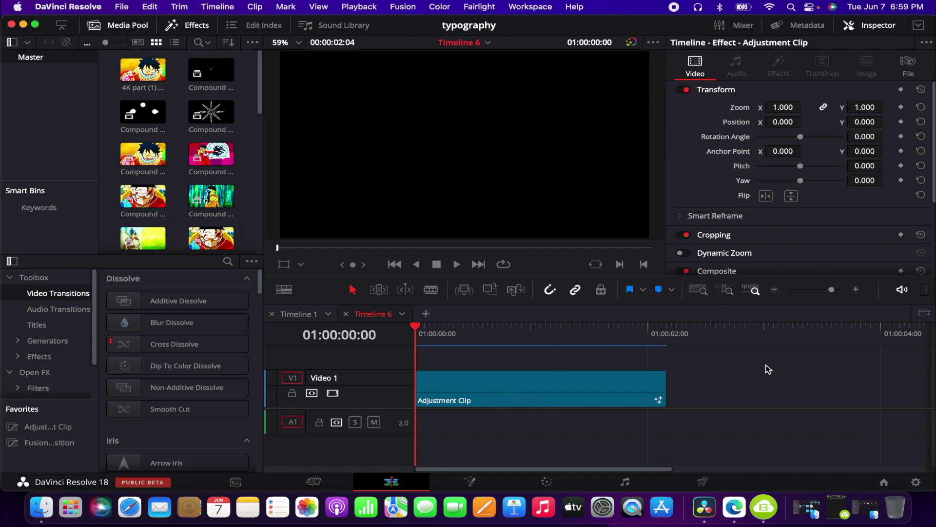
{"action": "right_click", "coordinate": [537, 392]}
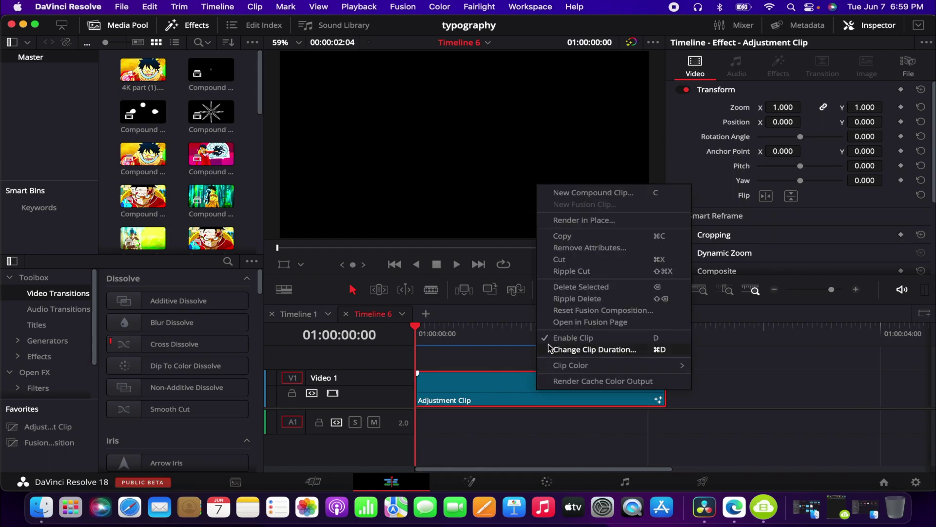
{"action": "left_click", "coordinate": [568, 322]}
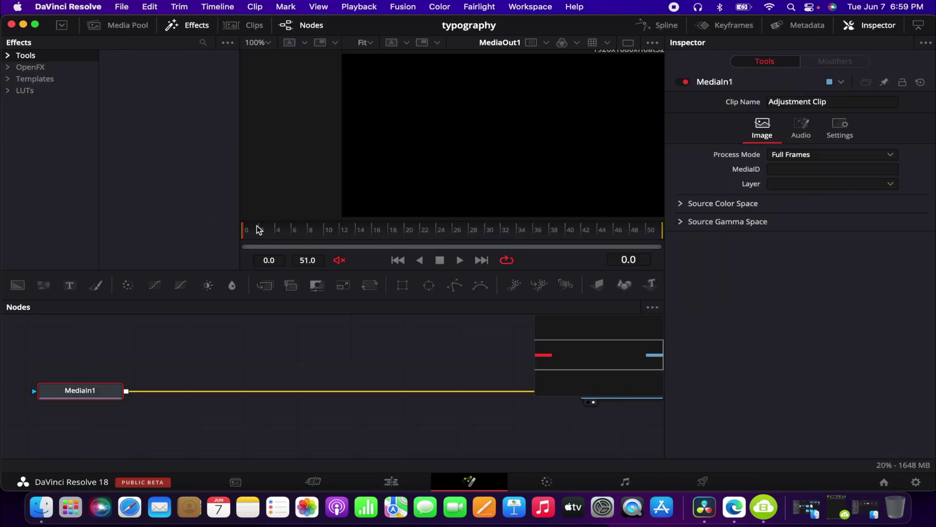
Expand Effects Templates > Fusion > Custom and display the Loose Leaf Tools presets
{"action": "left_click", "coordinate": [8, 80]}
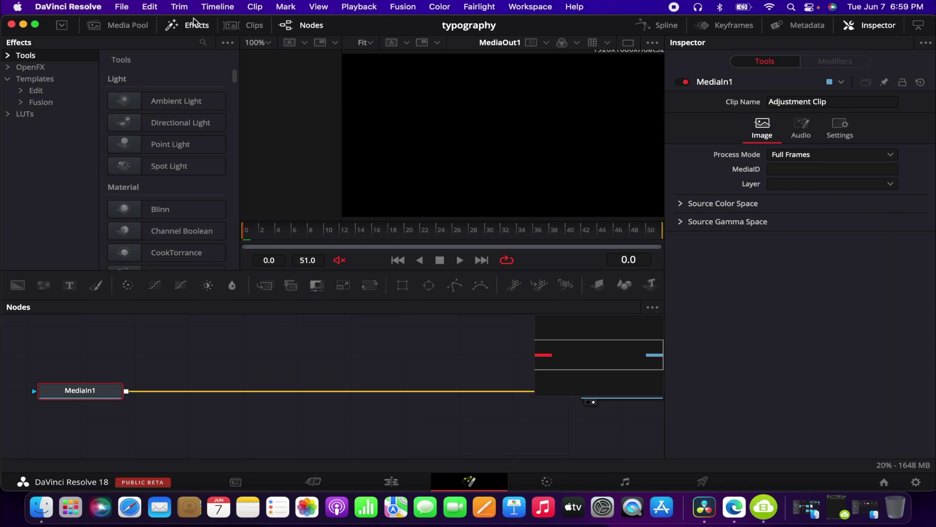
{"action": "left_click", "coordinate": [20, 103]}
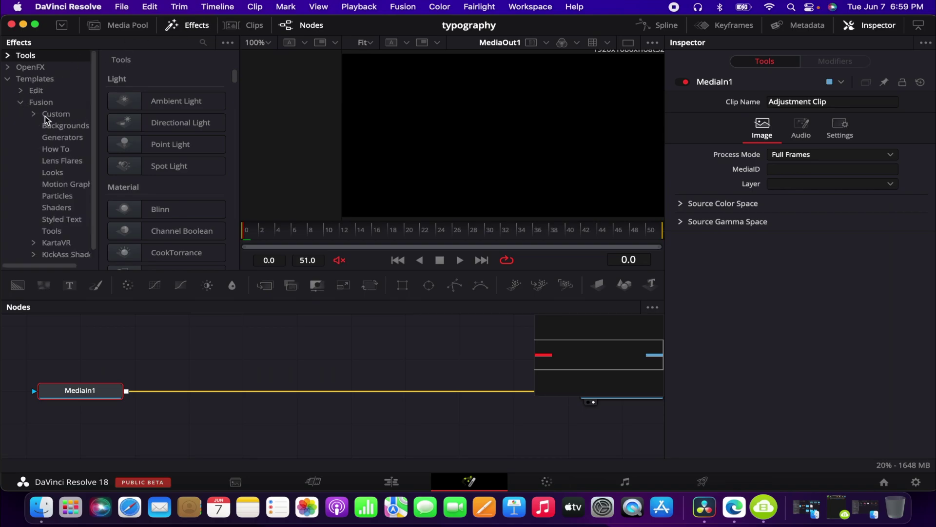
{"action": "left_click", "coordinate": [35, 115]}
{"action": "scroll", "coordinate": [38, 125], "scroll_direction": "right", "scroll_amount": 3}
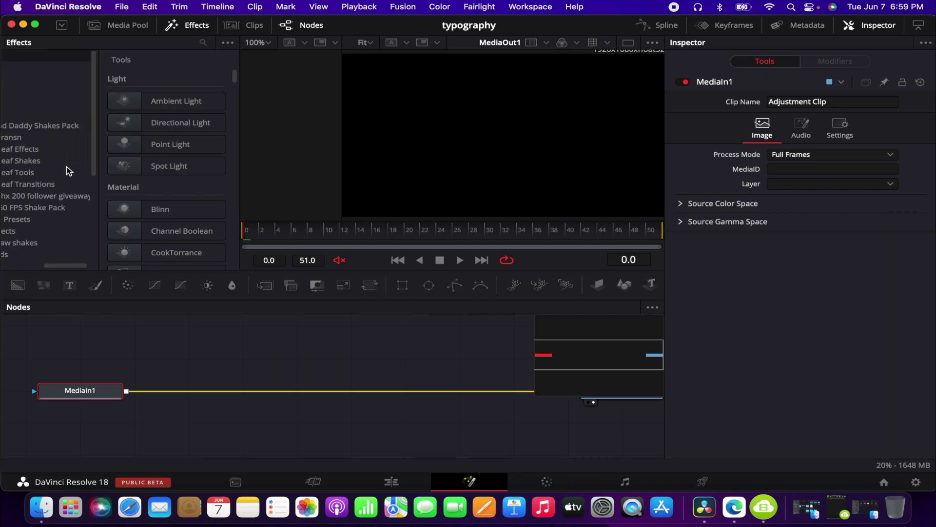
{"action": "left_click", "coordinate": [33, 172]}
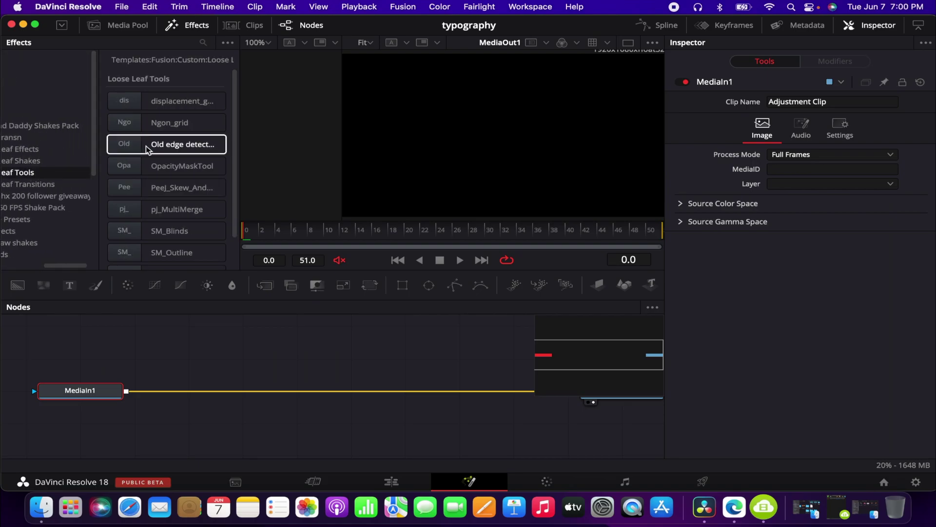
Drag the Old edge detect preset into the Nodes panel, creating an EdgeDetect1 node
{"action": "left_click_drag", "start_coordinate": [145, 146], "coordinate": [359, 341]}
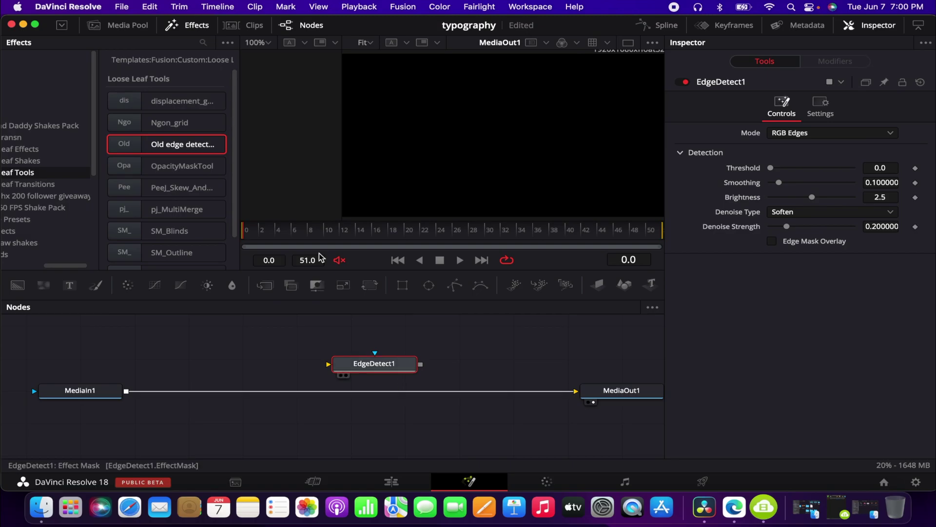
{"action": "scroll", "coordinate": [189, 220], "scroll_direction": "down", "scroll_amount": 2}
{"action": "scroll", "coordinate": [189, 220], "scroll_direction": "up", "scroll_amount": 2}
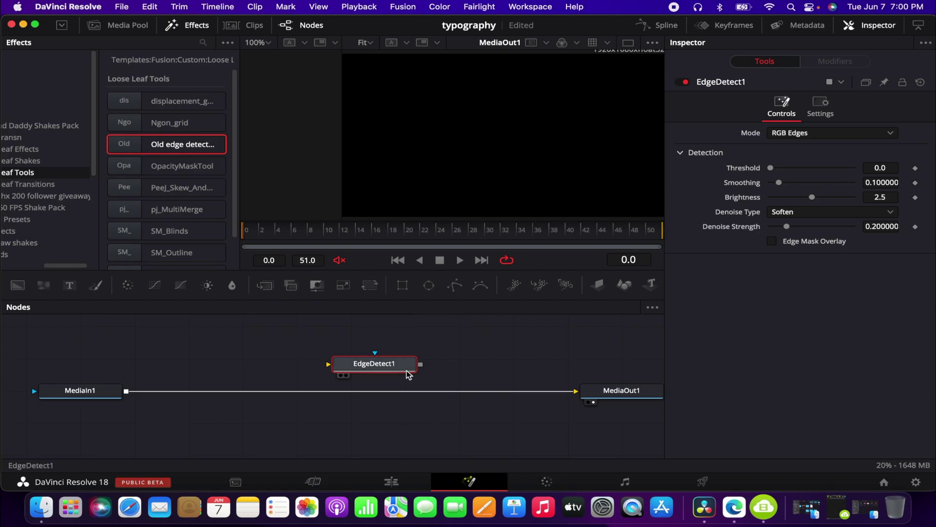
{"action": "right_click", "coordinate": [562, 257]}
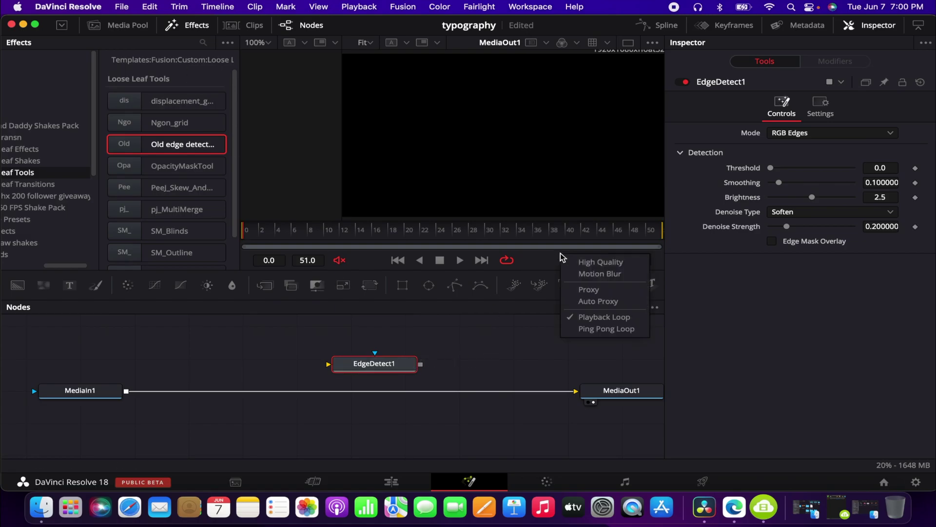
{"action": "left_click", "coordinate": [550, 257]}
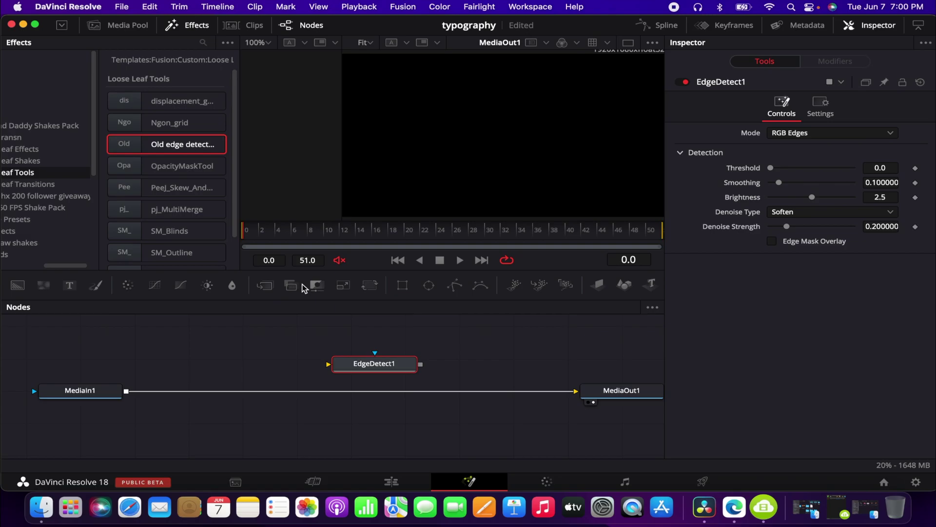
Insert EdgeDetect1 into the link, add a Background1 above the new Merge1, and select all three
{"action": "left_click_drag", "start_coordinate": [386, 365], "coordinate": [322, 384]}
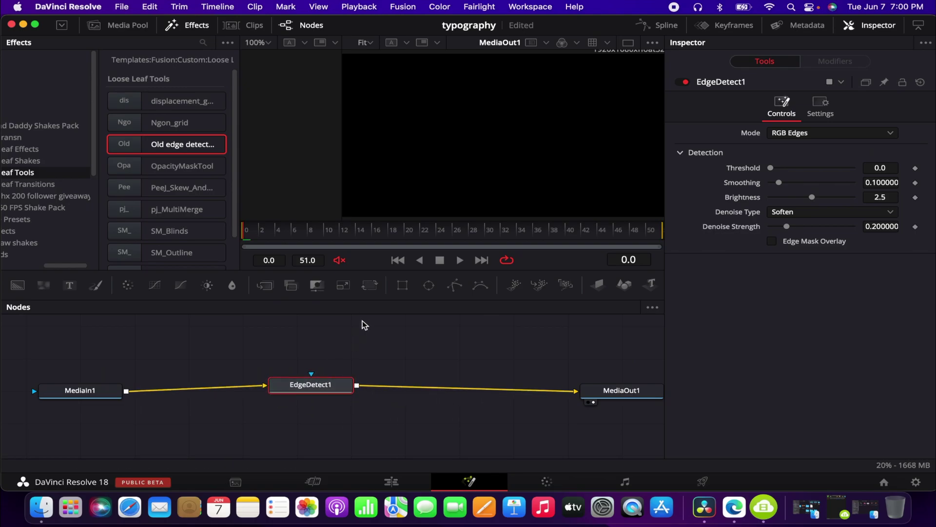
{"action": "left_click_drag", "start_coordinate": [17, 284], "coordinate": [358, 386]}
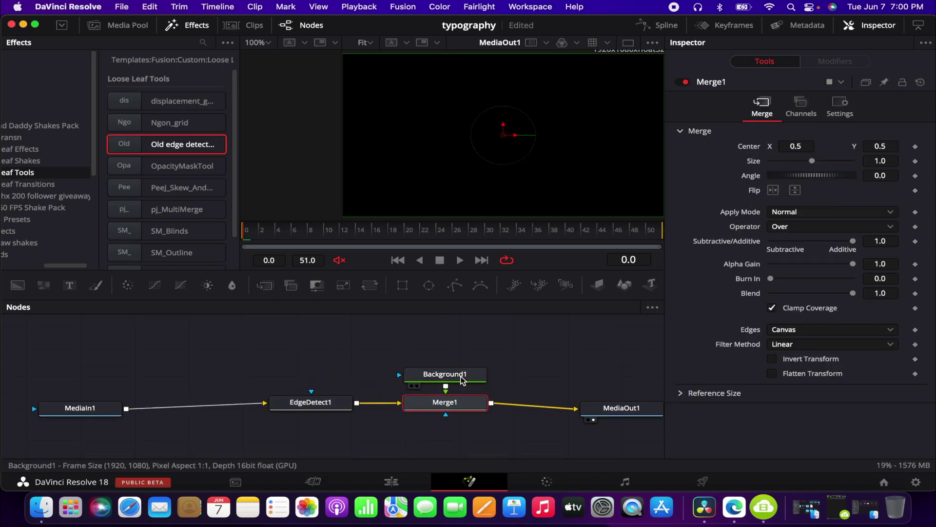
{"action": "left_click_drag", "start_coordinate": [443, 373], "coordinate": [443, 348]}
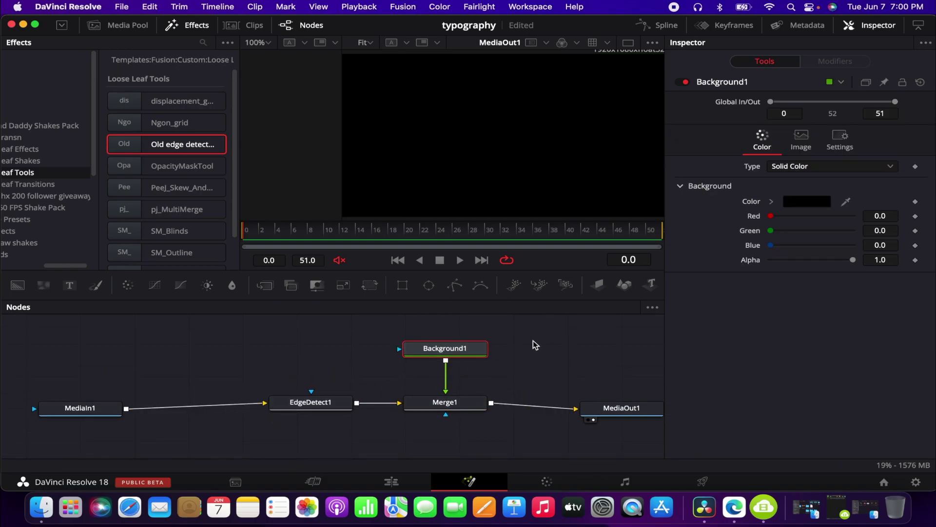
{"action": "left_click_drag", "start_coordinate": [255, 339], "coordinate": [461, 432]}
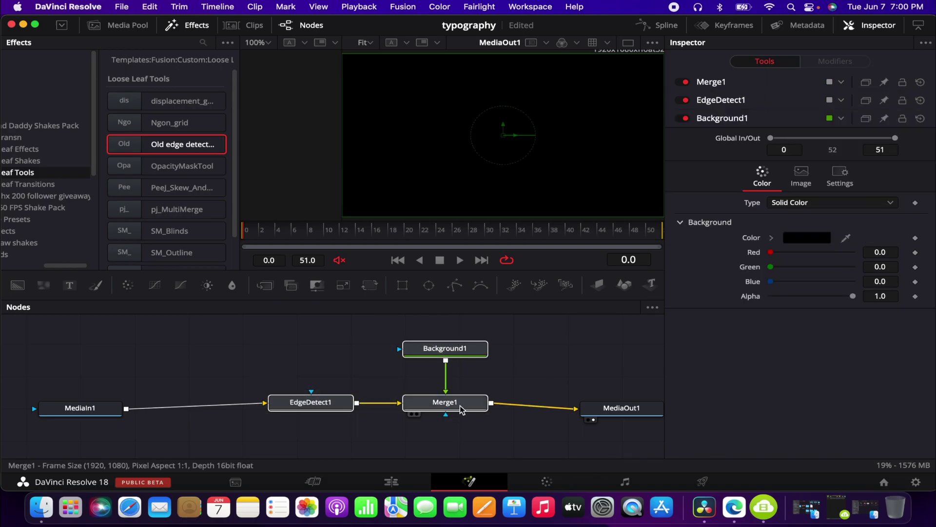
Open Merge1's node menu, then close it unused and deselect all nodes
{"action": "right_click", "coordinate": [456, 409]}
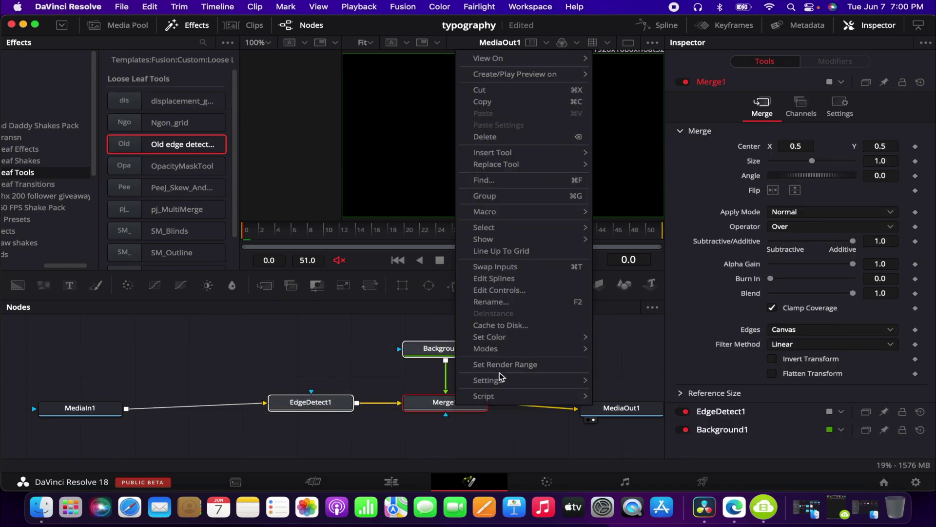
{"action": "mouse_move", "coordinate": [501, 380]}
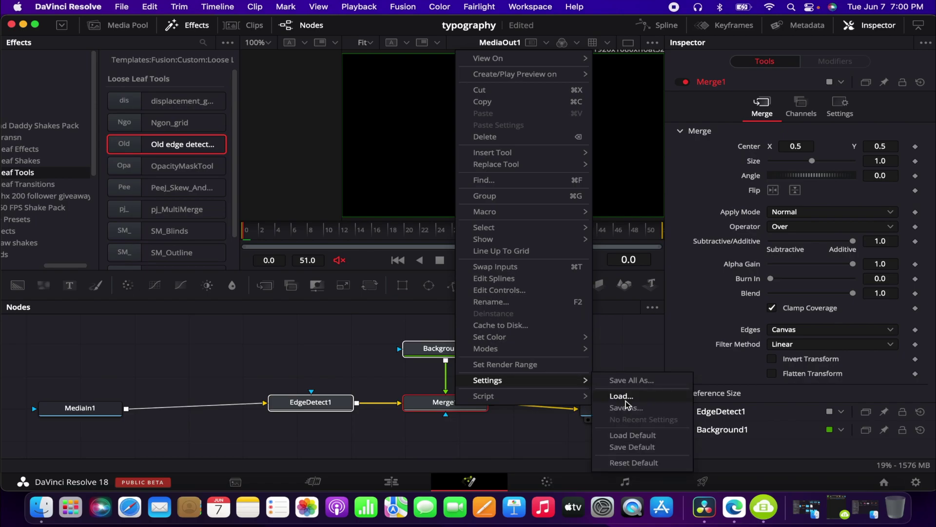
{"action": "left_click", "coordinate": [351, 366]}
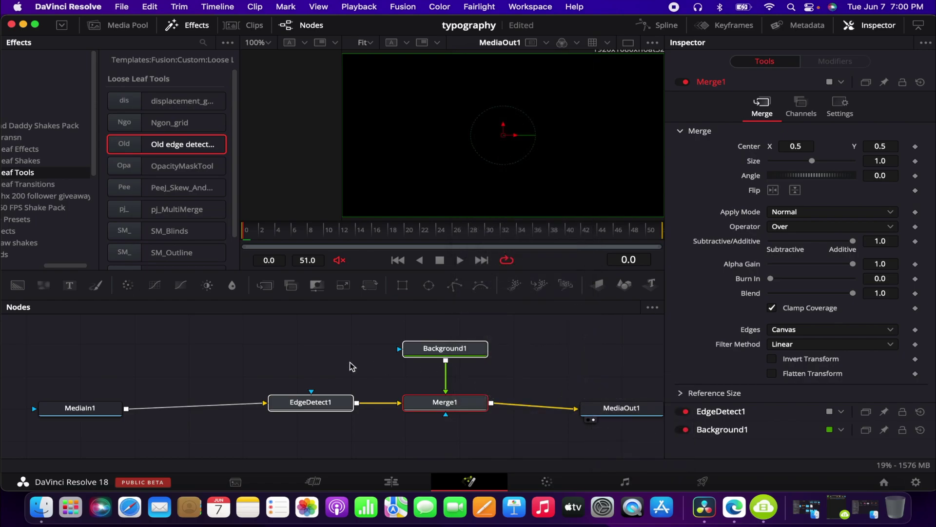
{"action": "left_click", "coordinate": [331, 348]}
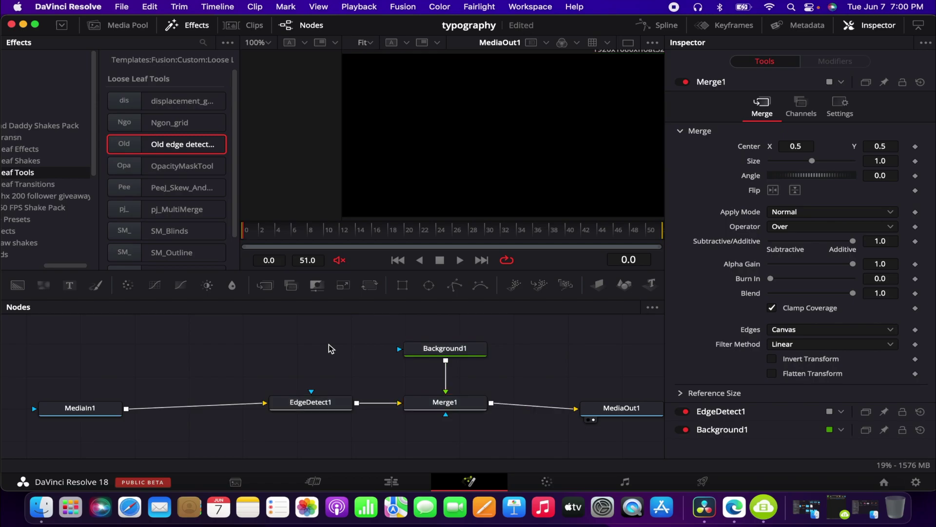
Select EdgeDetect1, Background1 and Merge1, then choose Settings > Save As from Merge1's menu
{"action": "left_click_drag", "start_coordinate": [282, 334], "coordinate": [477, 403]}
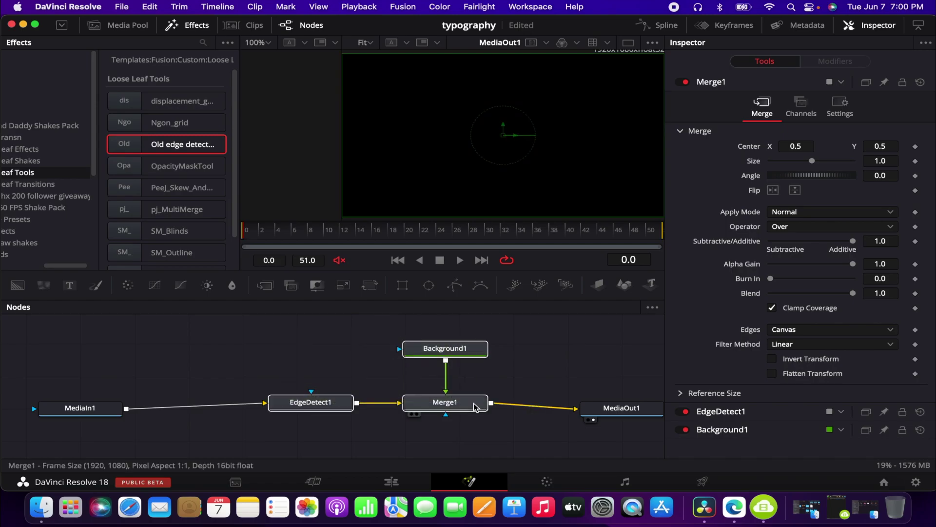
{"action": "left_click", "coordinate": [446, 403]}
{"action": "right_click", "coordinate": [446, 404]}
{"action": "mouse_move", "coordinate": [499, 378]}
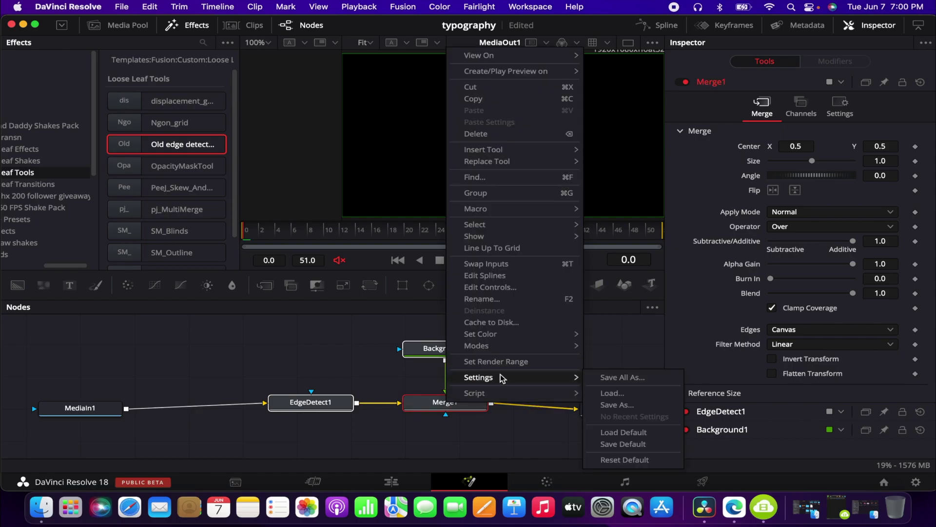
{"action": "left_click", "coordinate": [618, 404]}
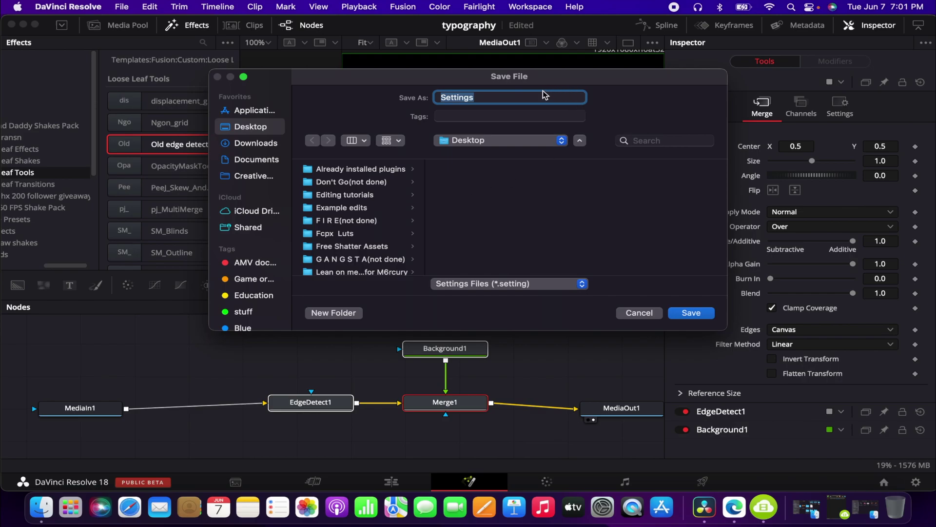
Name the file 'Tutorial preset' and save it to the Desktop
{"action": "key", "text": "BackSpace"}
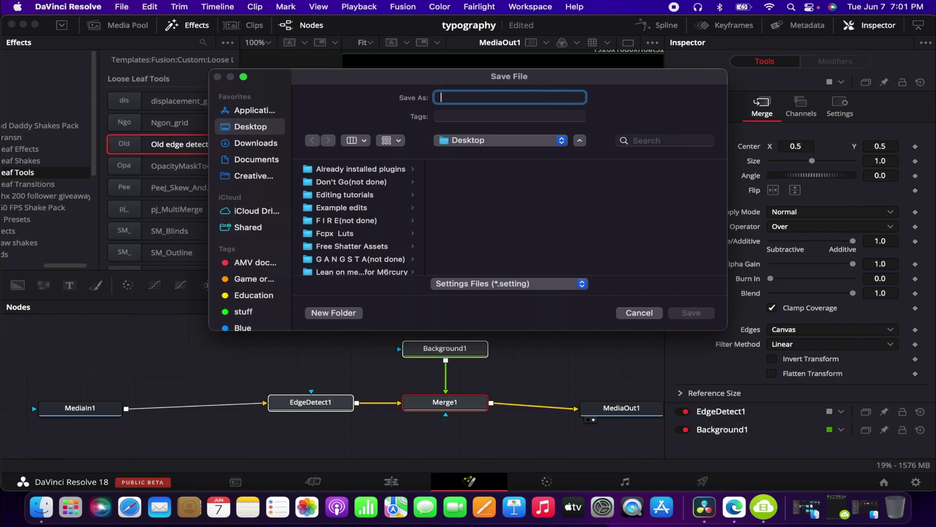
{"action": "type", "text": "Tutorial preset"}
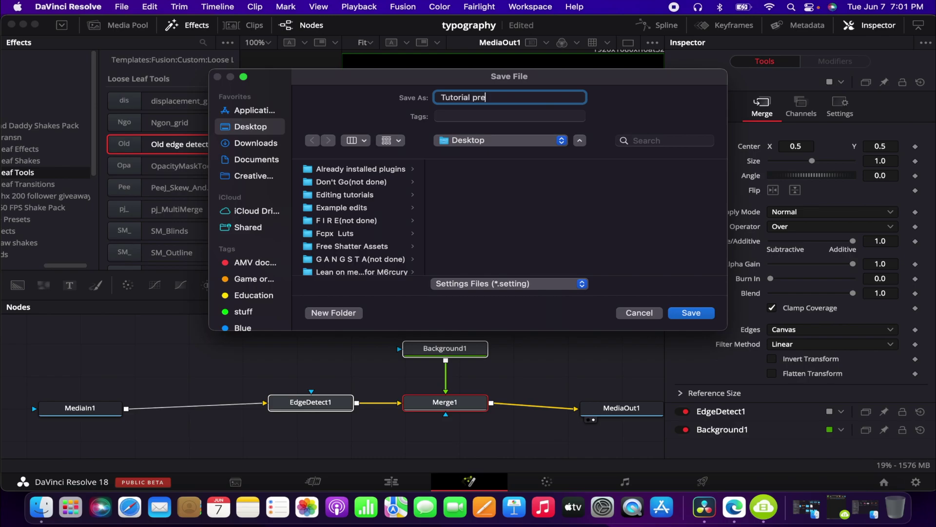
{"action": "left_click", "coordinate": [699, 317]}
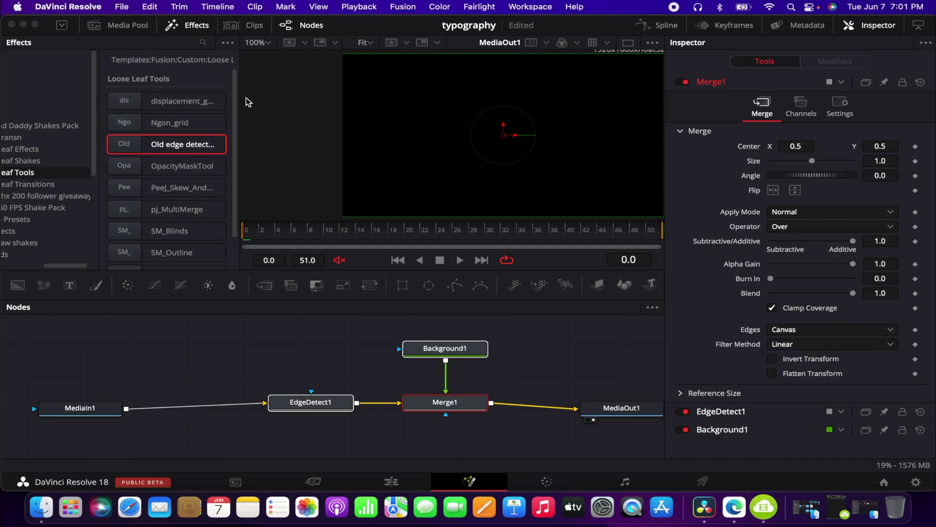
Minimize Resolve and move the Tutorial preset.setting icon down and left on the desktop, leaving it deselected
{"action": "left_click", "coordinate": [23, 24]}
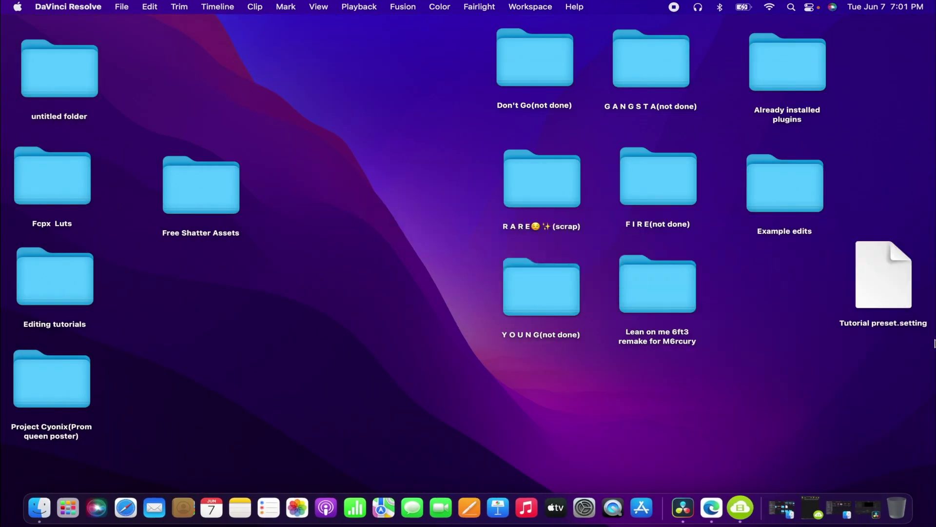
{"action": "left_click_drag", "start_coordinate": [888, 324], "coordinate": [805, 382]}
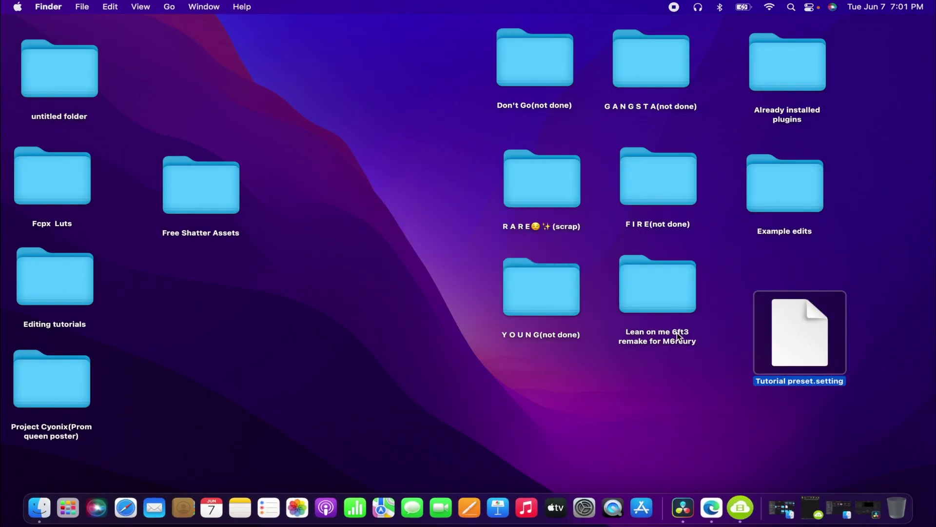
{"action": "left_click", "coordinate": [900, 383]}
{"action": "left_click", "coordinate": [811, 333]}
{"action": "left_click", "coordinate": [832, 422]}
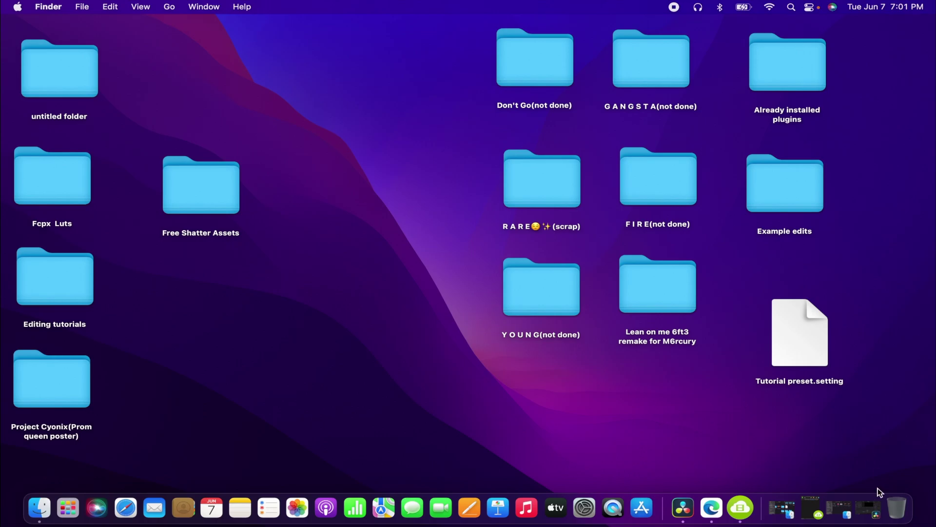